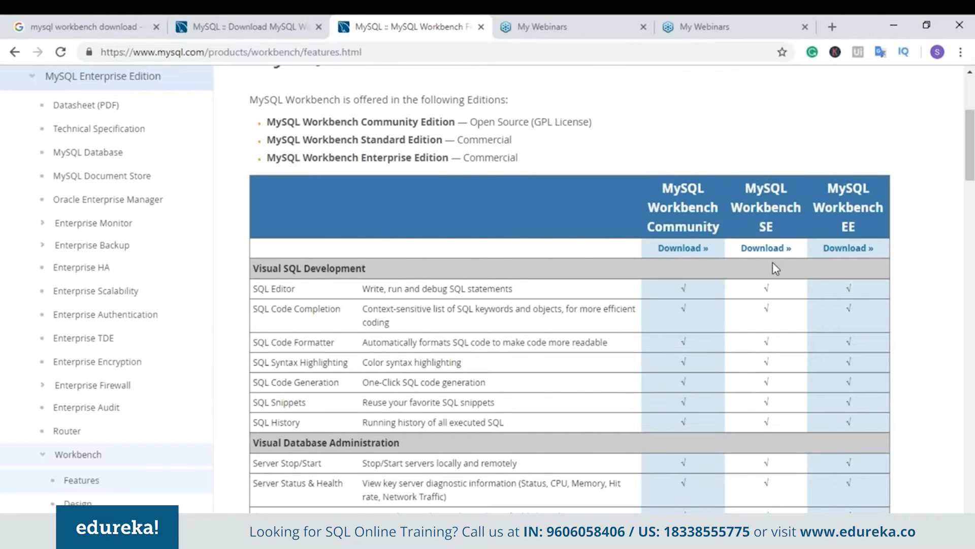
pyautogui.scroll(-10, 773, 262)
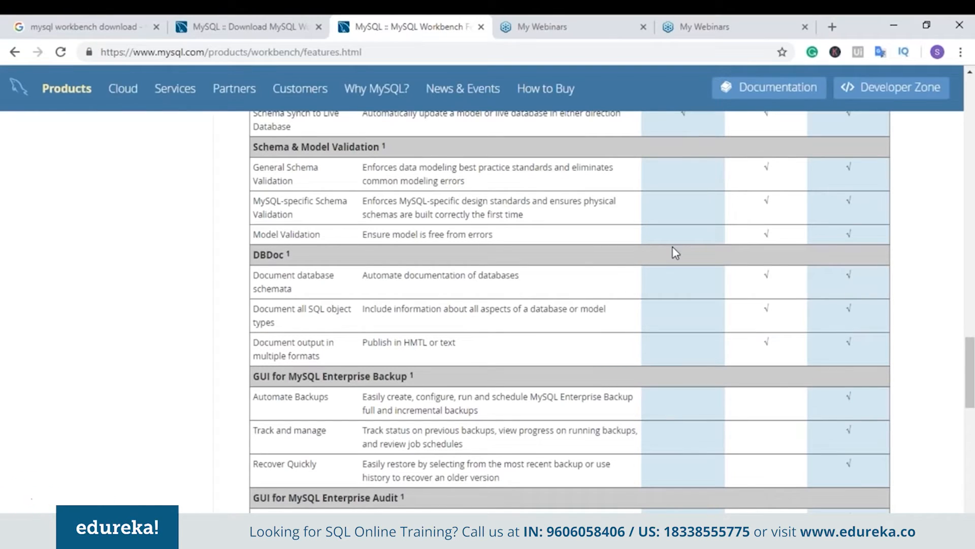
pyautogui.scroll(-1, 675, 254)
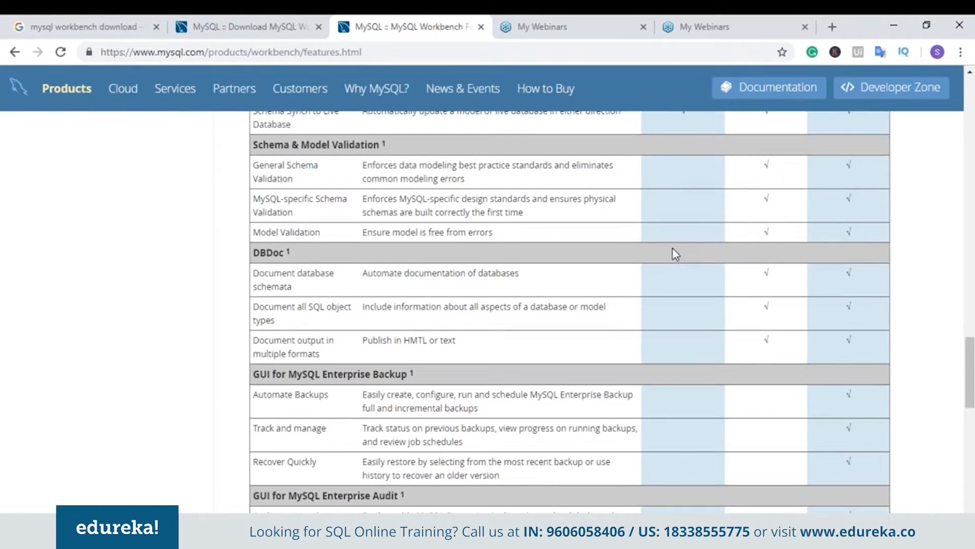
pyautogui.scroll(-3, 675, 254)
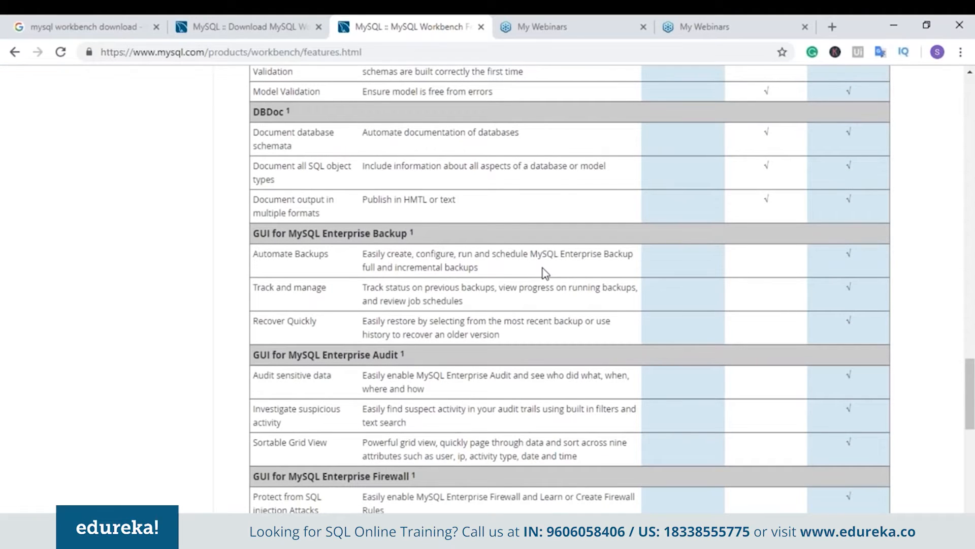
pyautogui.scroll(-1, 593, 316)
pyautogui.scroll(-1, 592, 316)
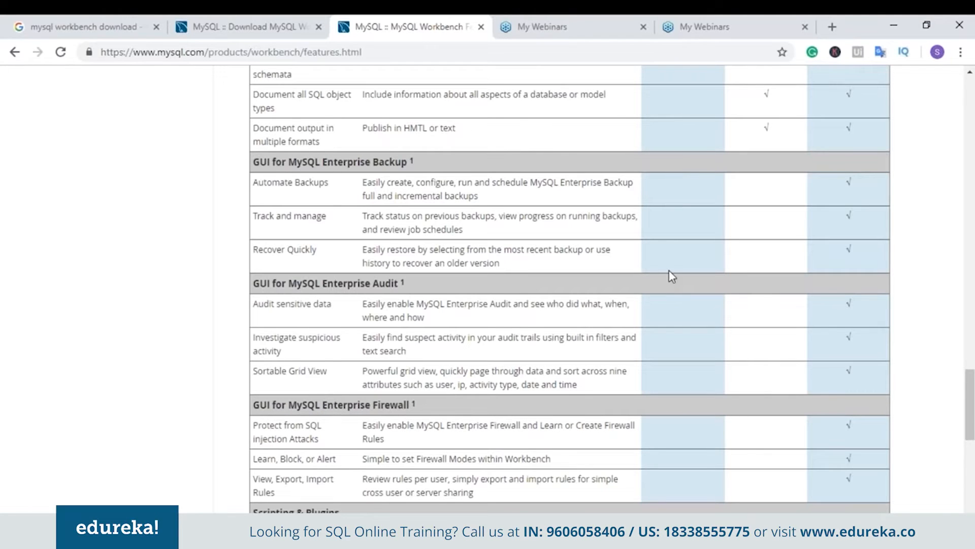
pyautogui.scroll(-1, 672, 276)
pyautogui.scroll(-2, 672, 276)
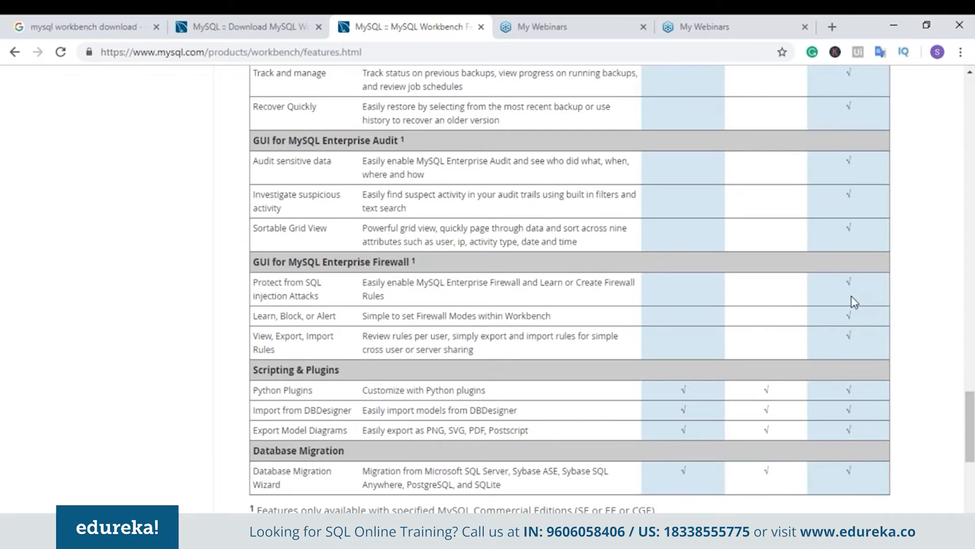
pyautogui.scroll(-3, 853, 279)
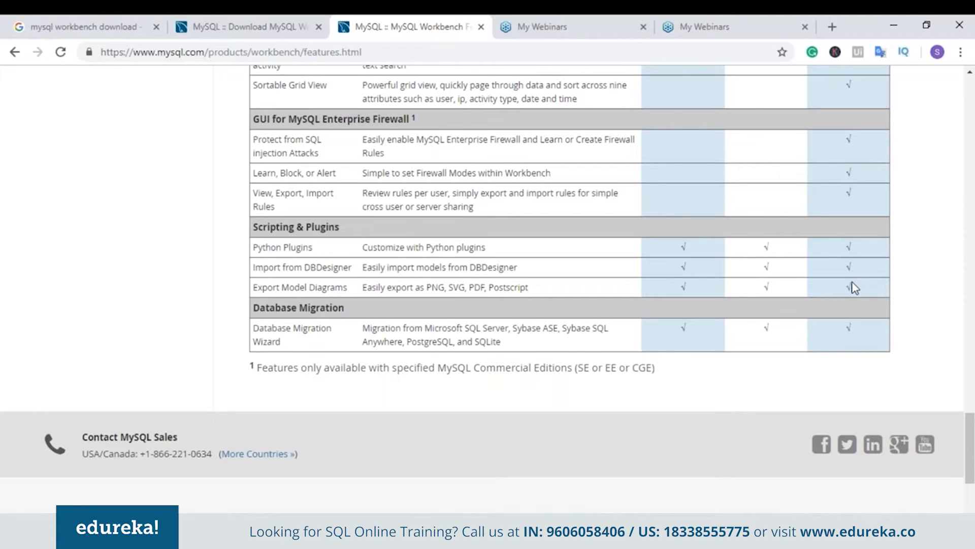
pyautogui.scroll(20, 855, 287)
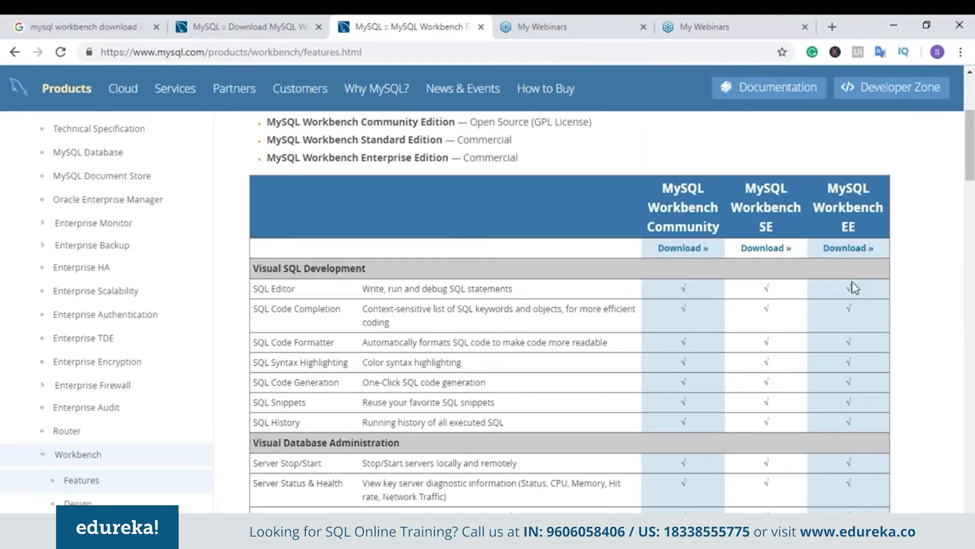
pyautogui.scroll(-3, 500, 229)
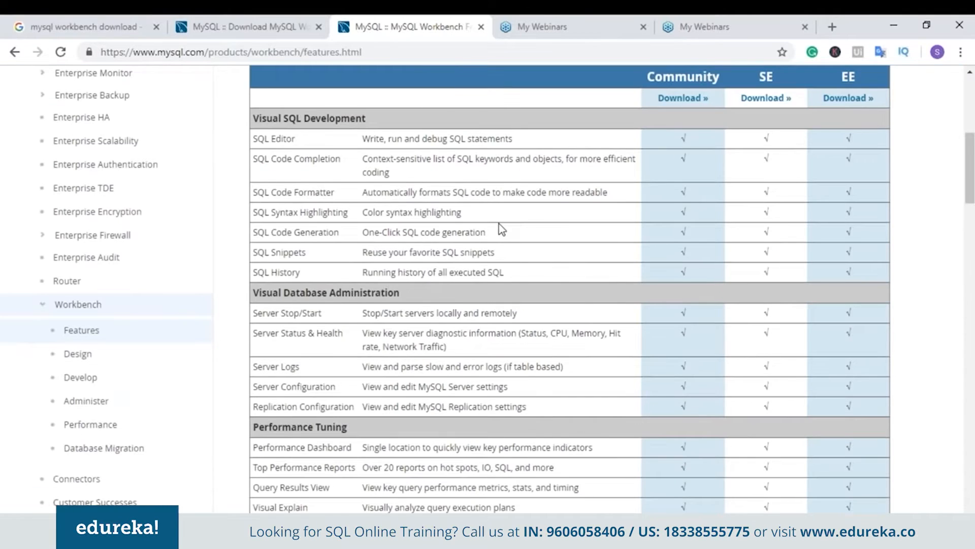
pyautogui.scroll(-3, 501, 229)
pyautogui.scroll(4, 524, 225)
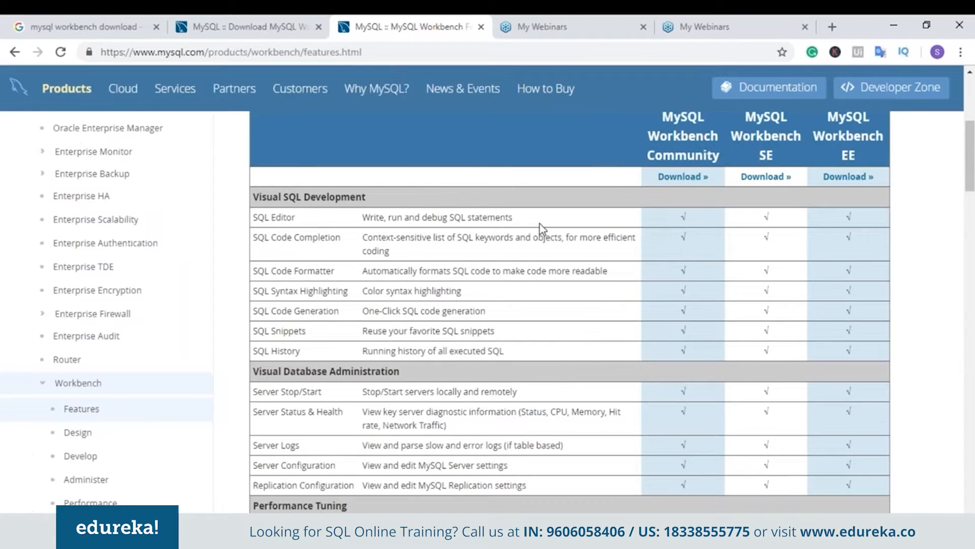
pyautogui.scroll(-3, 541, 228)
pyautogui.scroll(-4, 542, 229)
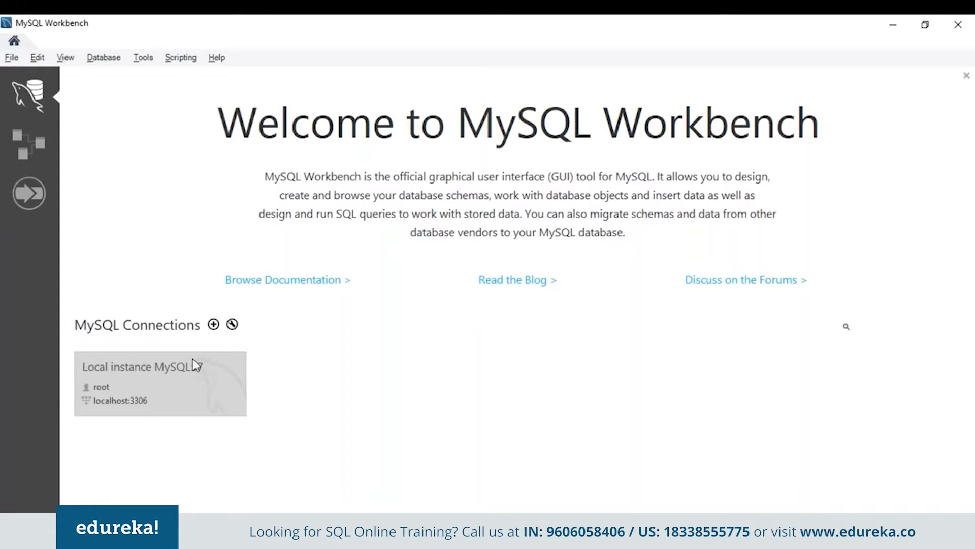
# Start a new MySQL connection and name it edureka.
pyautogui.click(214, 325)
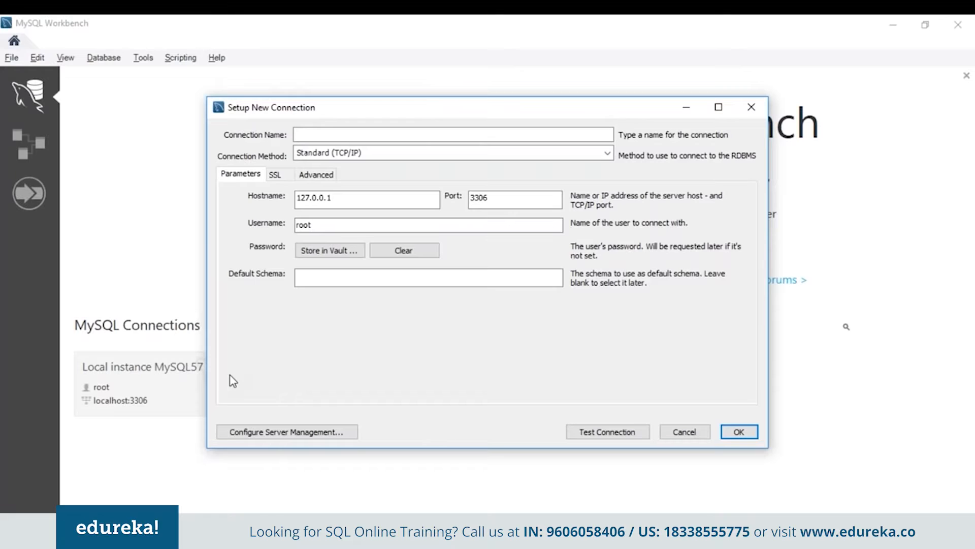
pyautogui.click(319, 135)
pyautogui.write('edureka')
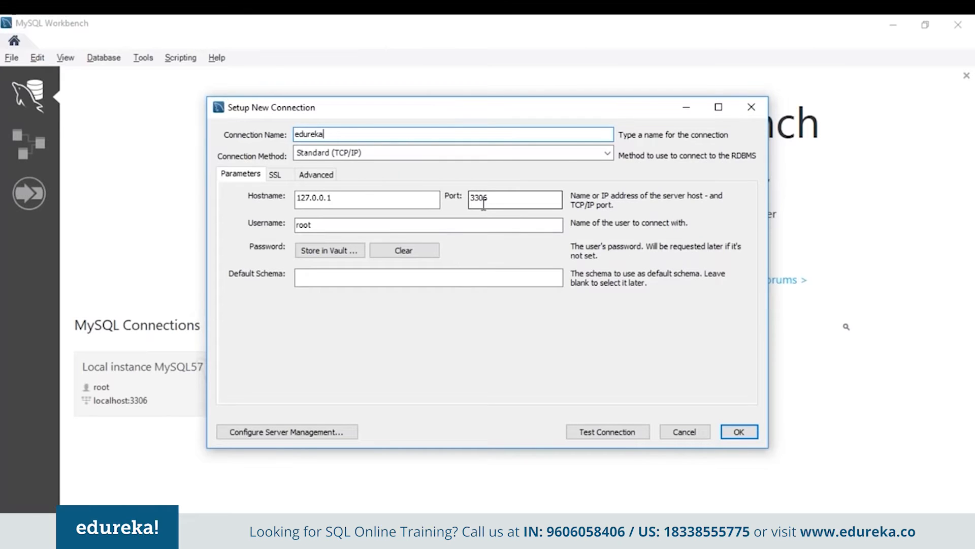
# Store the root password in the vault and save the edureka connection to 127.0.0.1:3306.
pyautogui.click(362, 251)
pyautogui.write('r*******')
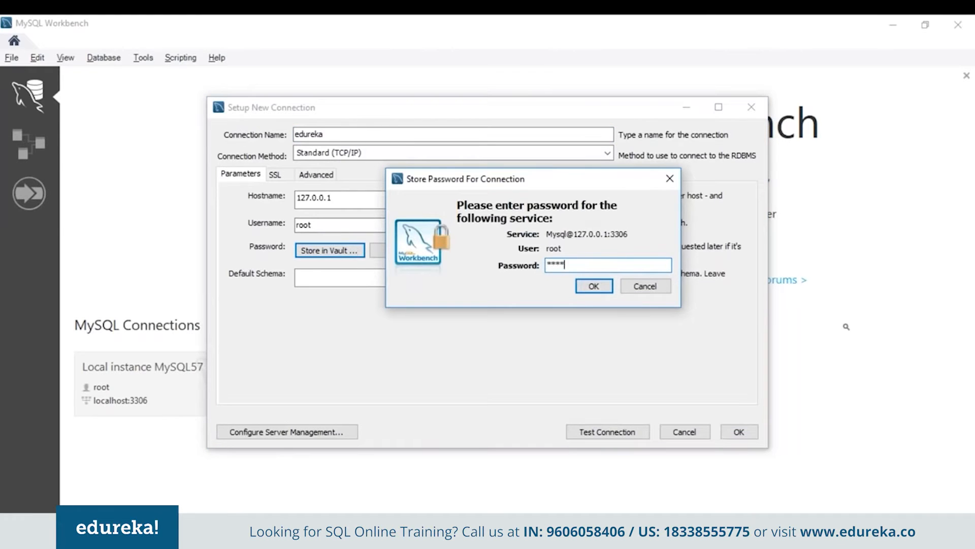
pyautogui.click(604, 285)
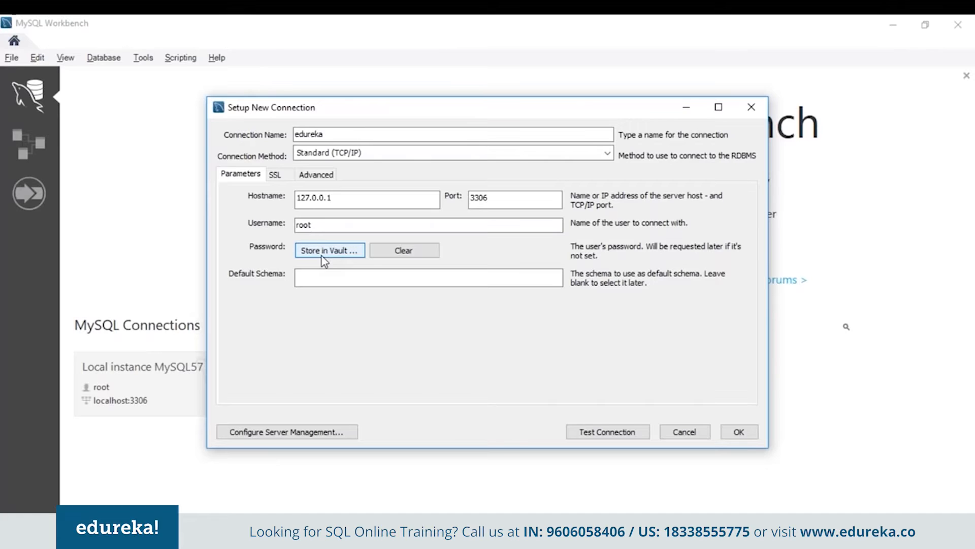
pyautogui.click(316, 278)
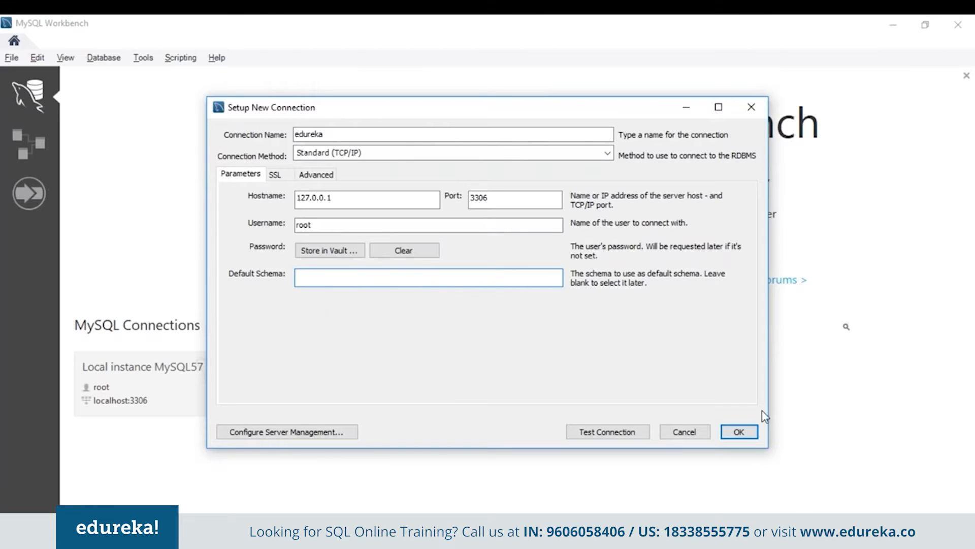
pyautogui.click(755, 433)
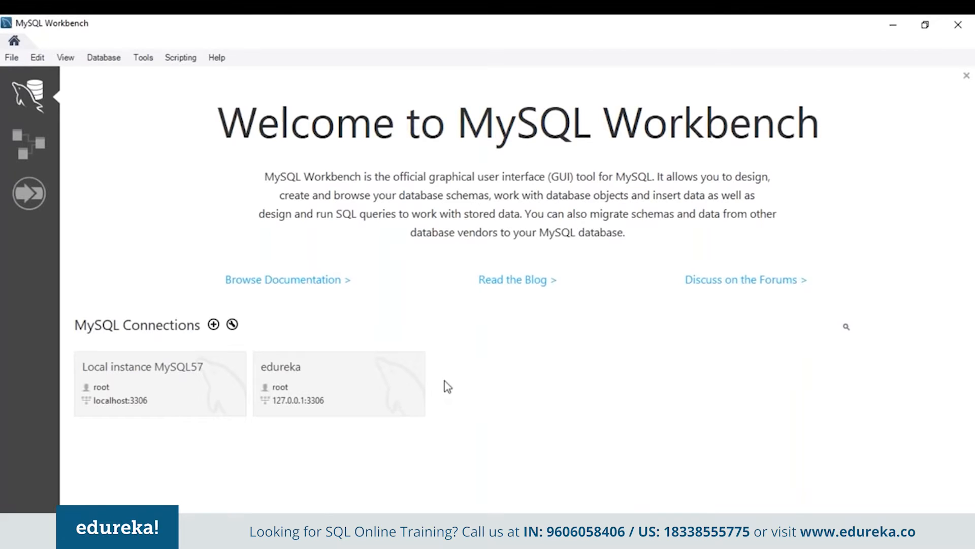
# Review the edureka connection's Remote Management, System Profile and Connection parameter settings.
pyautogui.rightClick(308, 381)
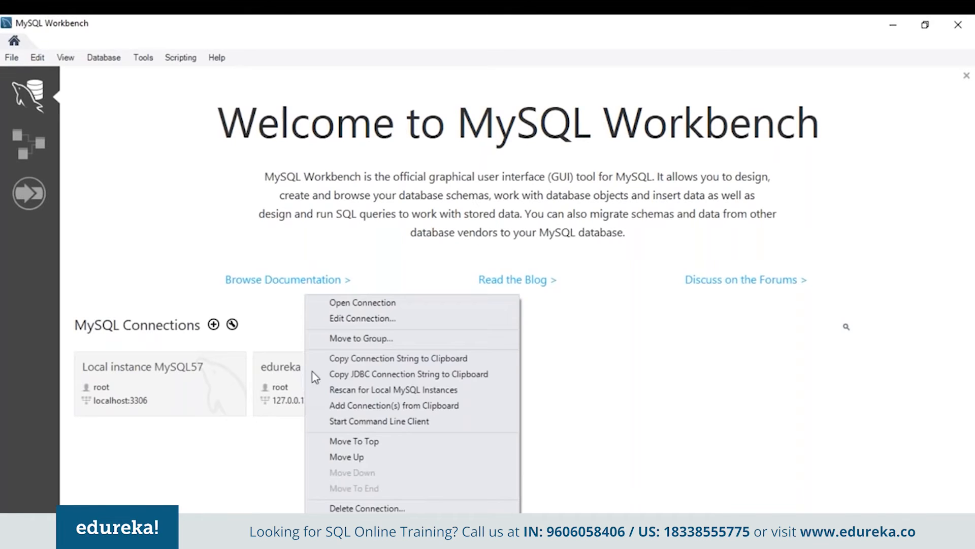
pyautogui.click(340, 319)
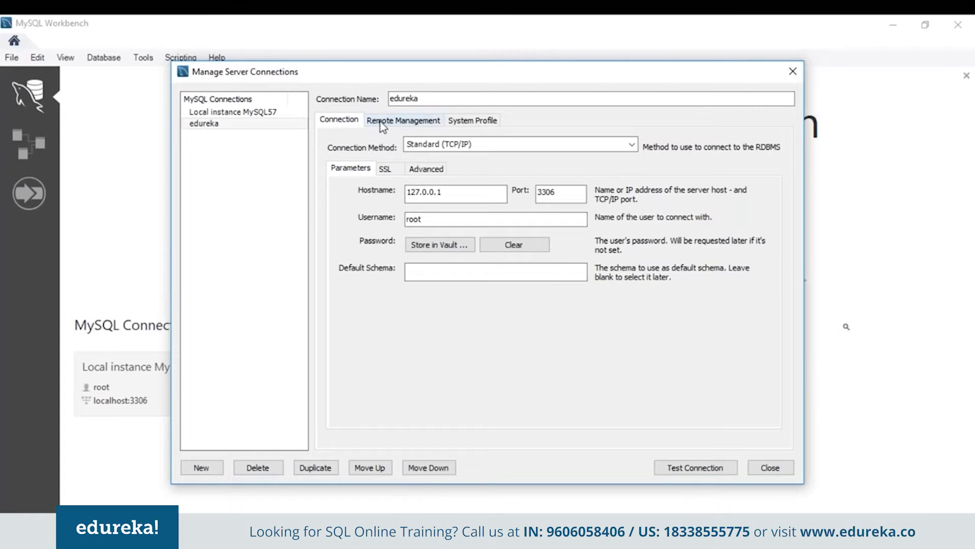
pyautogui.click(399, 120)
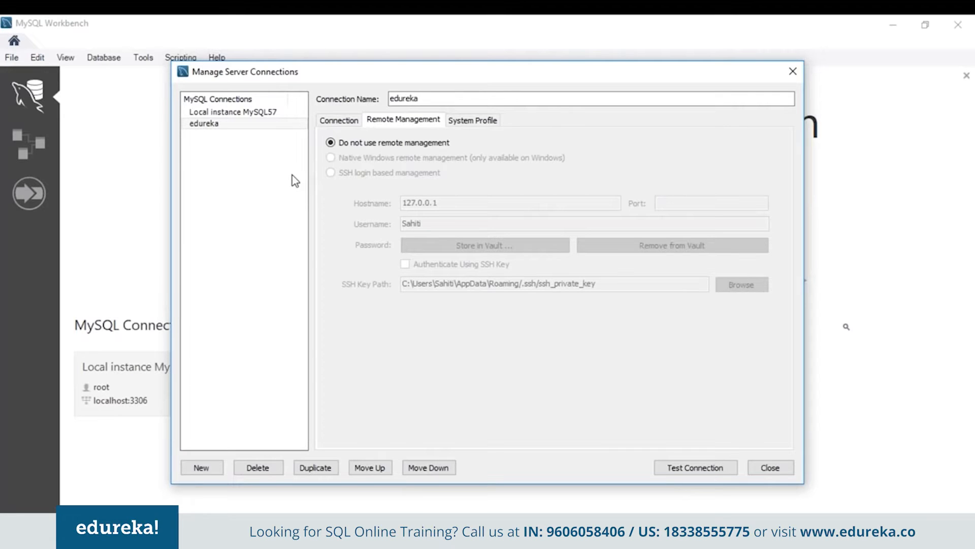
pyautogui.click(458, 121)
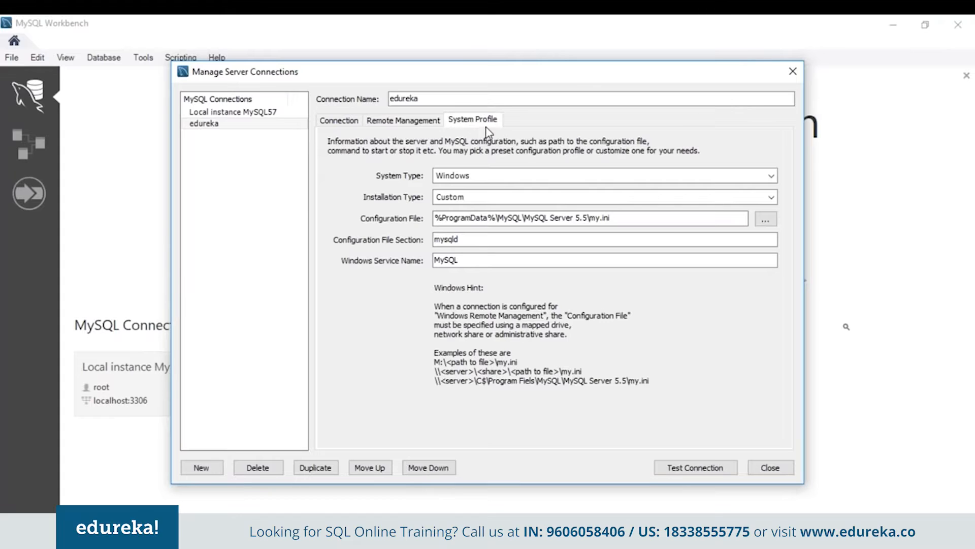
pyautogui.click(339, 120)
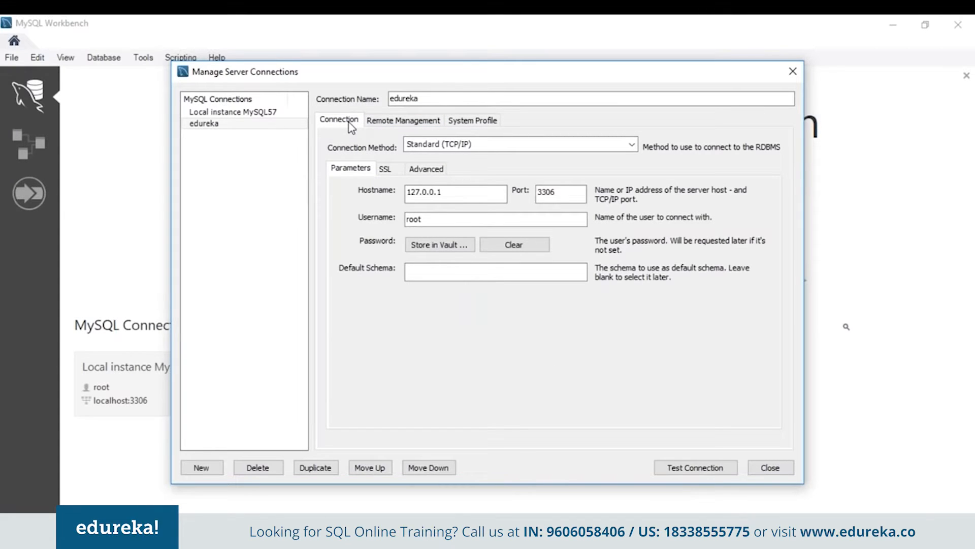
# Add another connection in the connection manager and name it test.
pyautogui.click(202, 467)
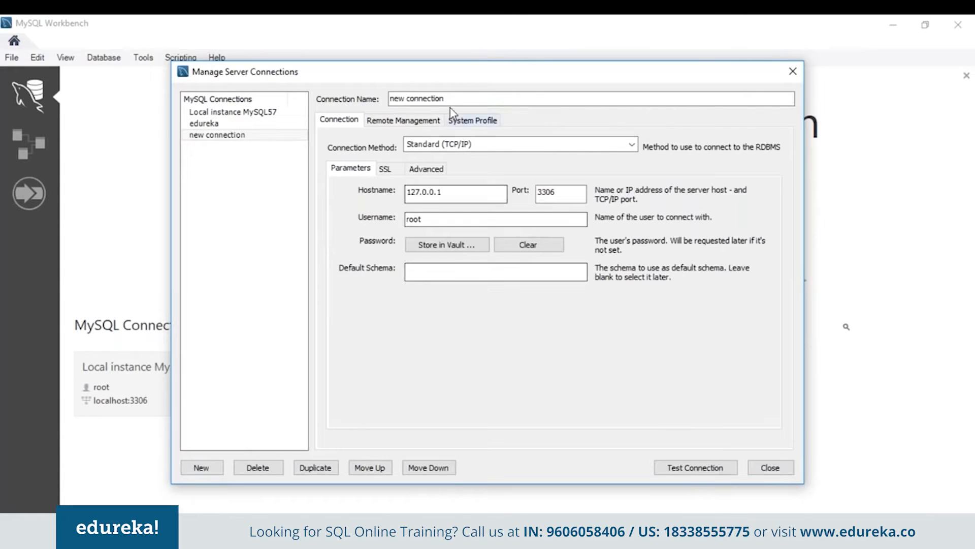
pyautogui.moveTo(451, 101); pyautogui.dragTo(391, 99)
pyautogui.write('new')
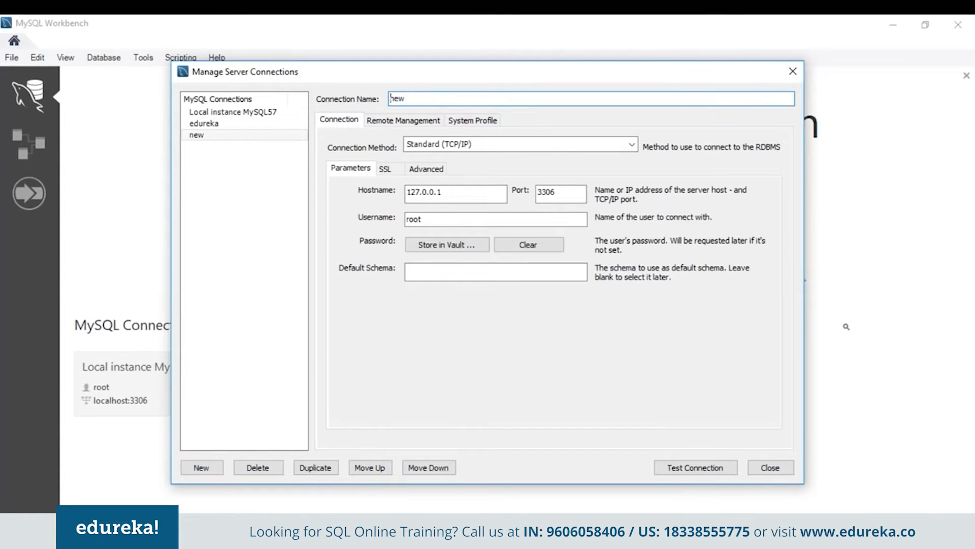
pyautogui.press('BackSpace')
pyautogui.press('BackSpace')
pyautogui.press('BackSpace')
pyautogui.write('test')
# Verify the test connection to 127.0.0.1 succeeds, then close the connection manager.
pyautogui.click(467, 191)
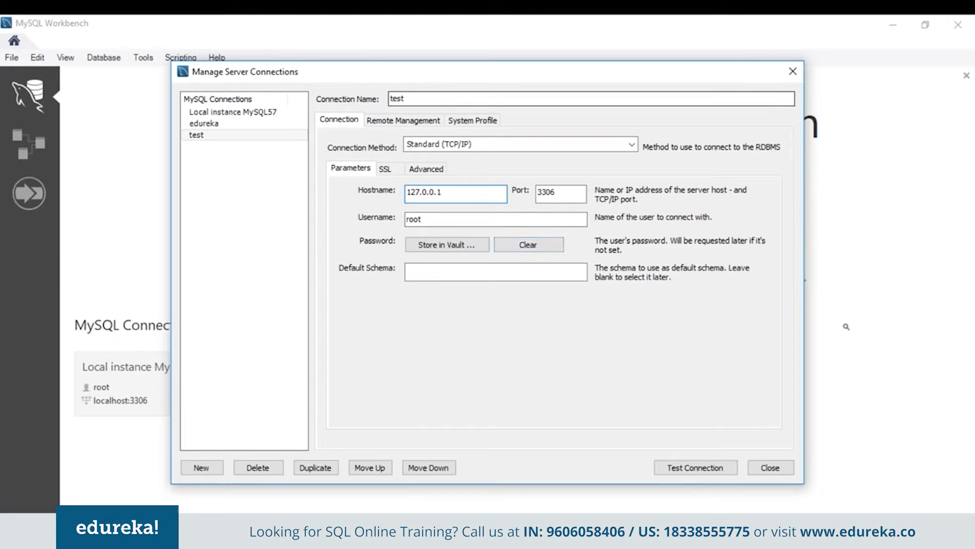
pyautogui.click(432, 278)
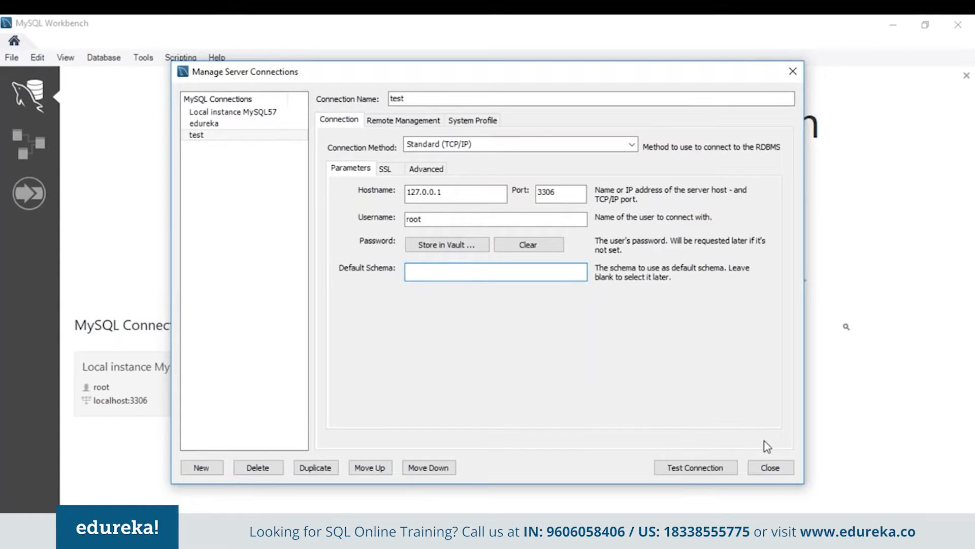
pyautogui.click(713, 477)
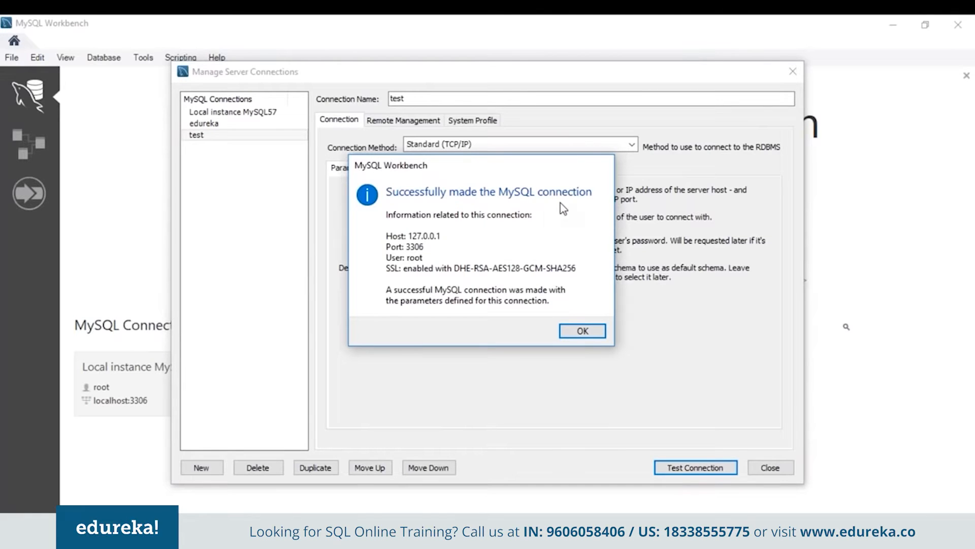
pyautogui.click(590, 330)
pyautogui.click(789, 79)
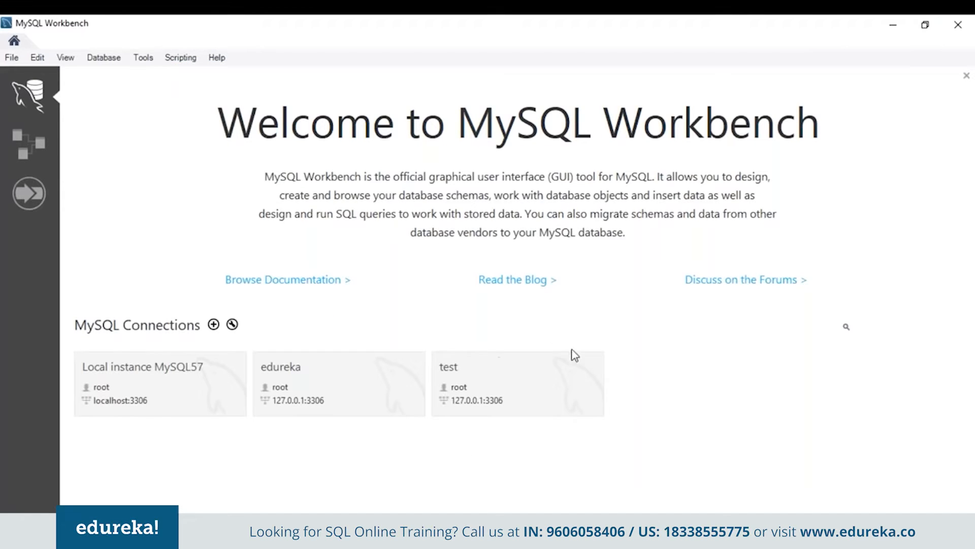
# Open the edureka connection in a SQL editor listing schemas company, hello, sakila, studentsinfo and sys.
pyautogui.moveTo(599, 359)
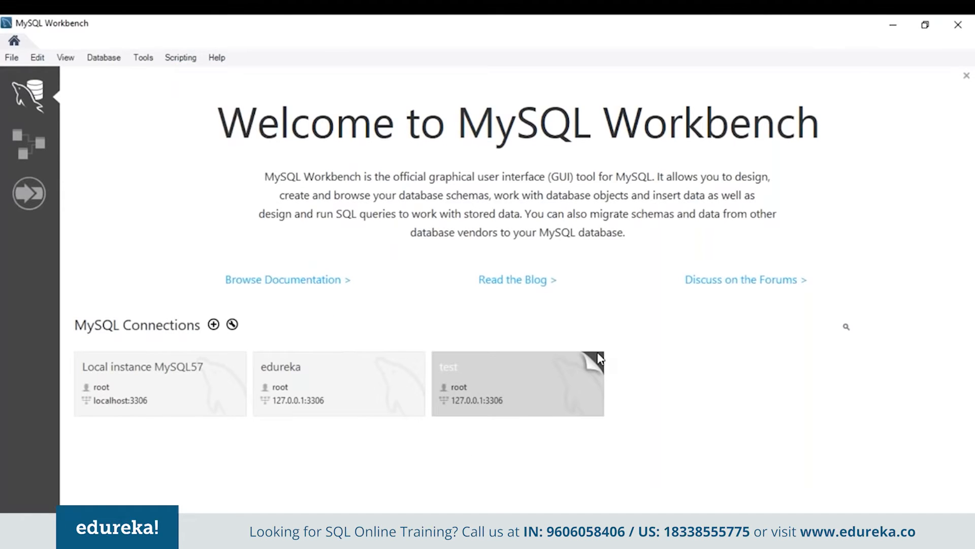
pyautogui.rightClick(569, 379)
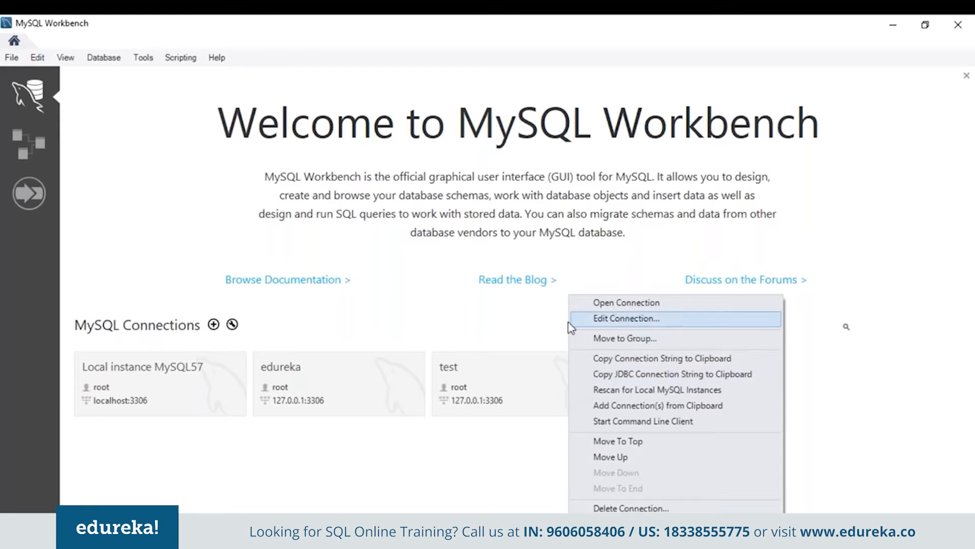
pyautogui.click(552, 325)
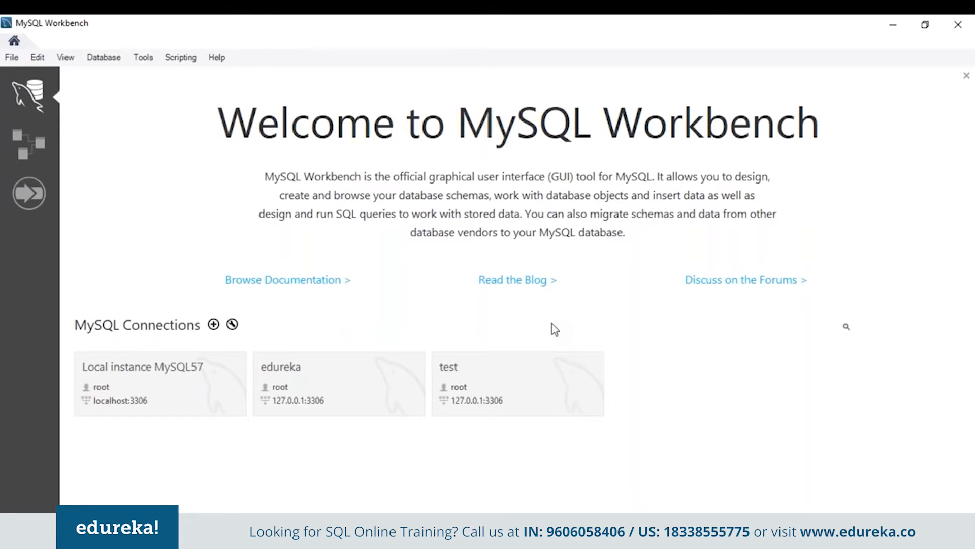
pyautogui.click(235, 326)
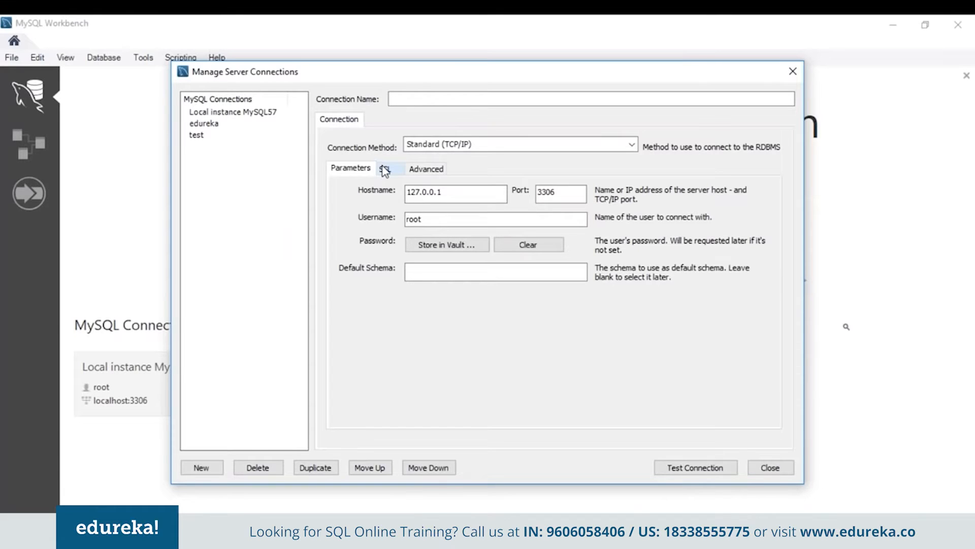
pyautogui.click(791, 73)
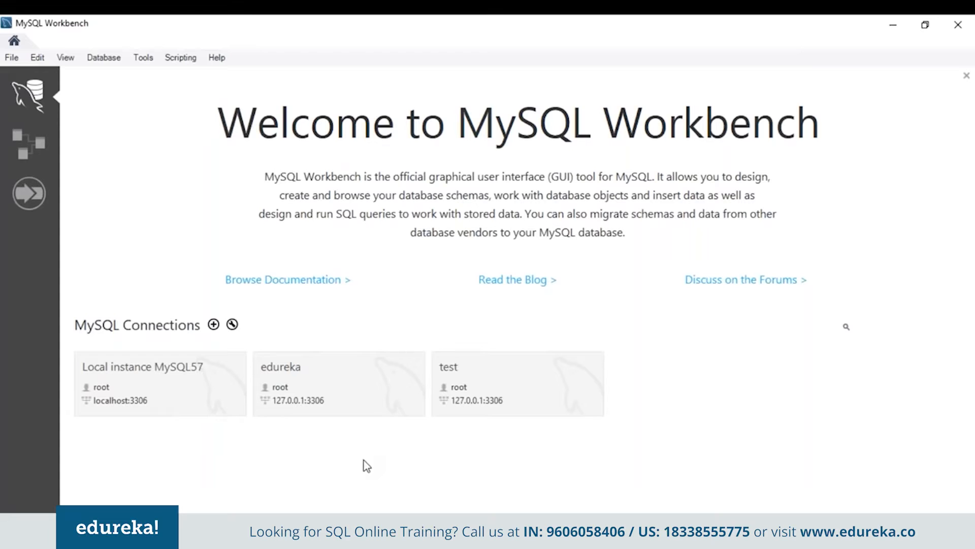
pyautogui.click(372, 385)
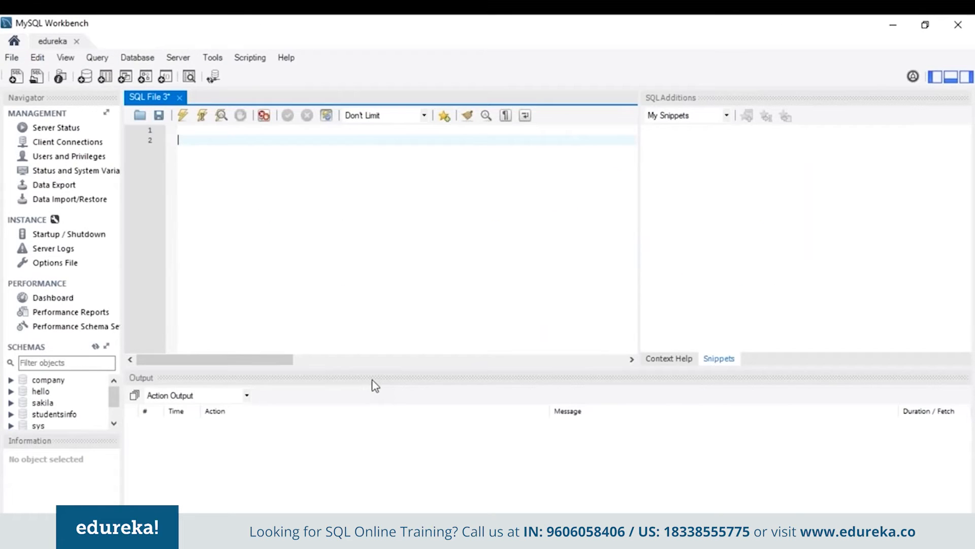